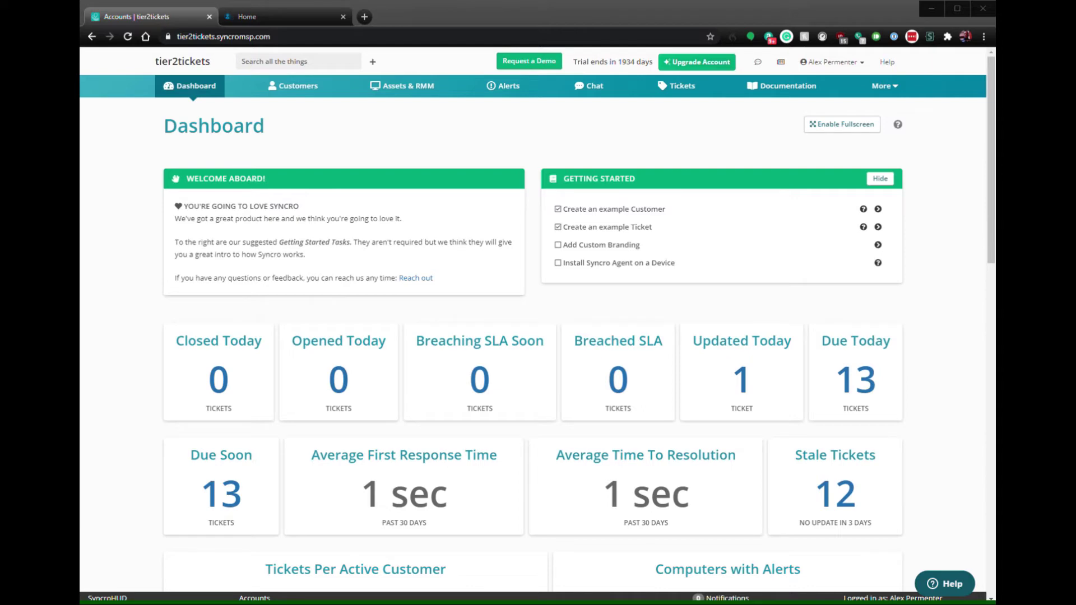
- Open the 'break me' customer's Contacts tab from the customer list
click(292, 85)
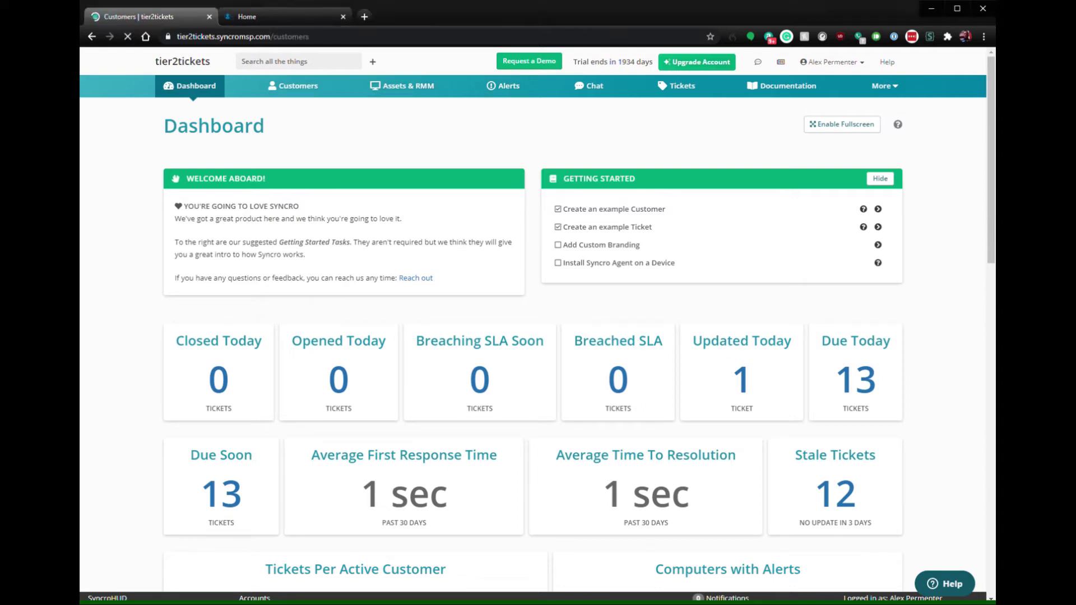
click(217, 316)
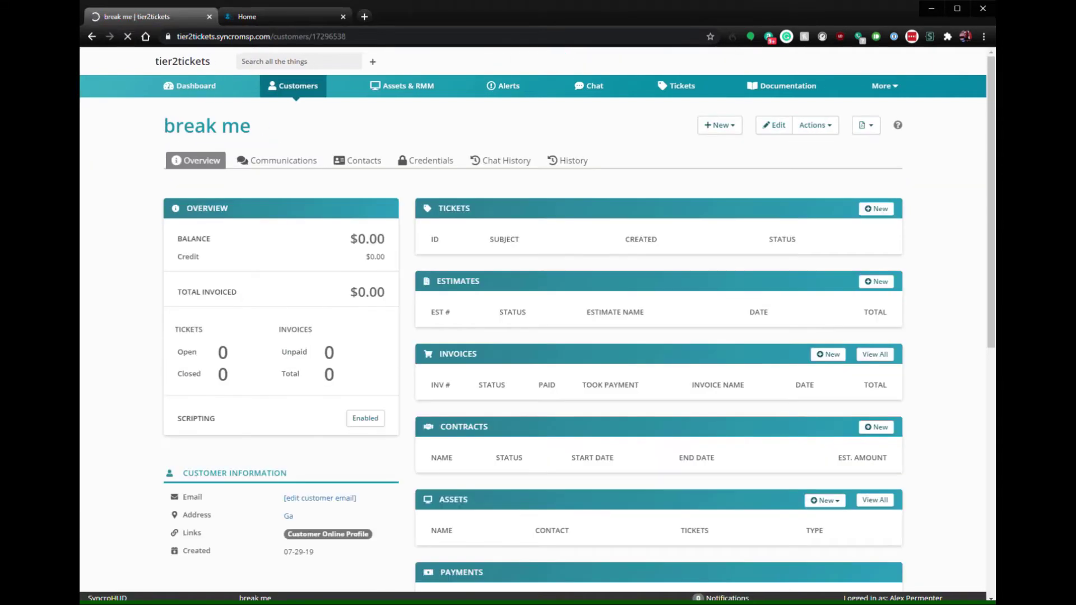
click(357, 160)
- Enter the catch-all unregistered-user address as the new contact's e-mail
click(571, 304)
text(unr)
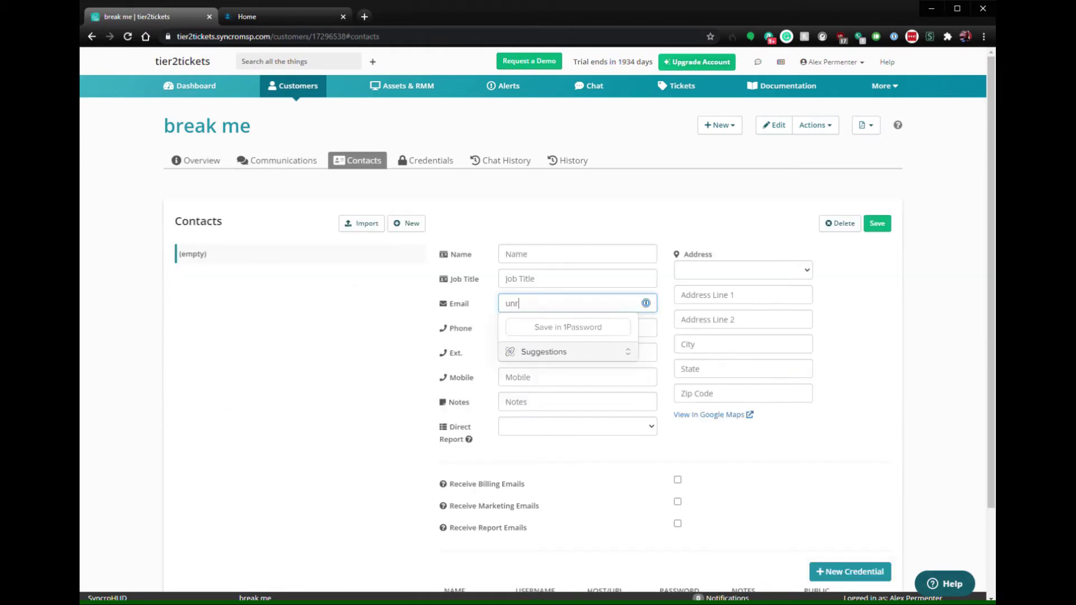
text(egisterd@)
key(ctrl+a)
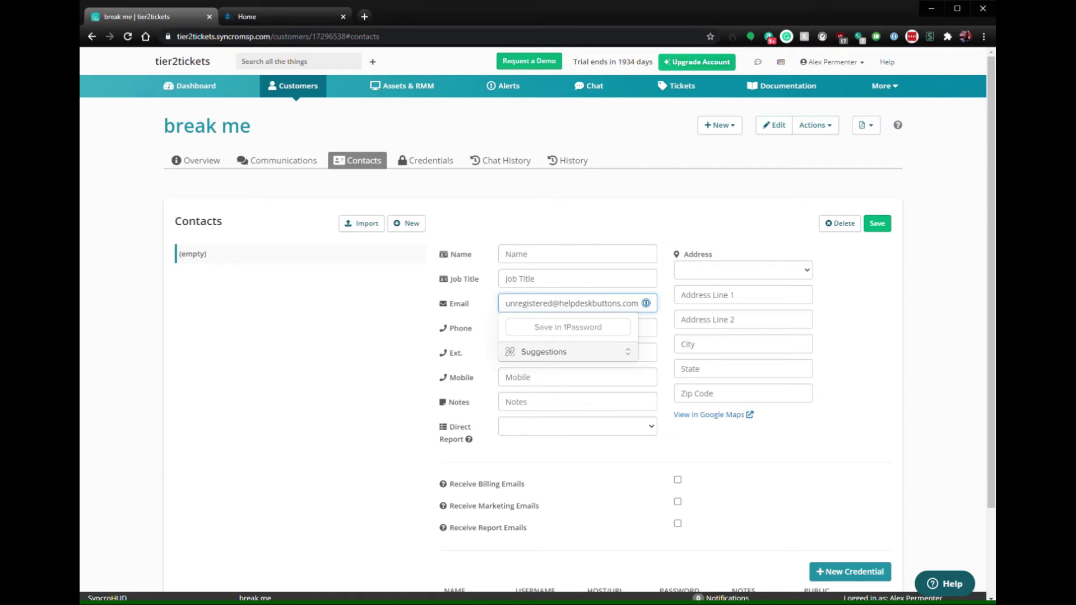
key(Escape)
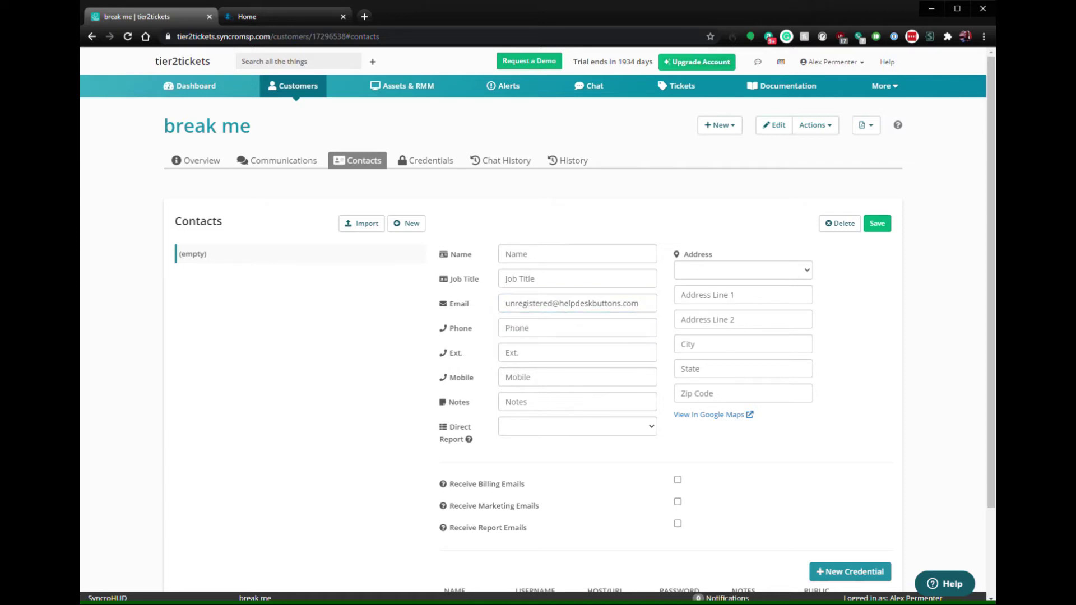
- Go to Admin > API Tokens settings
click(884, 85)
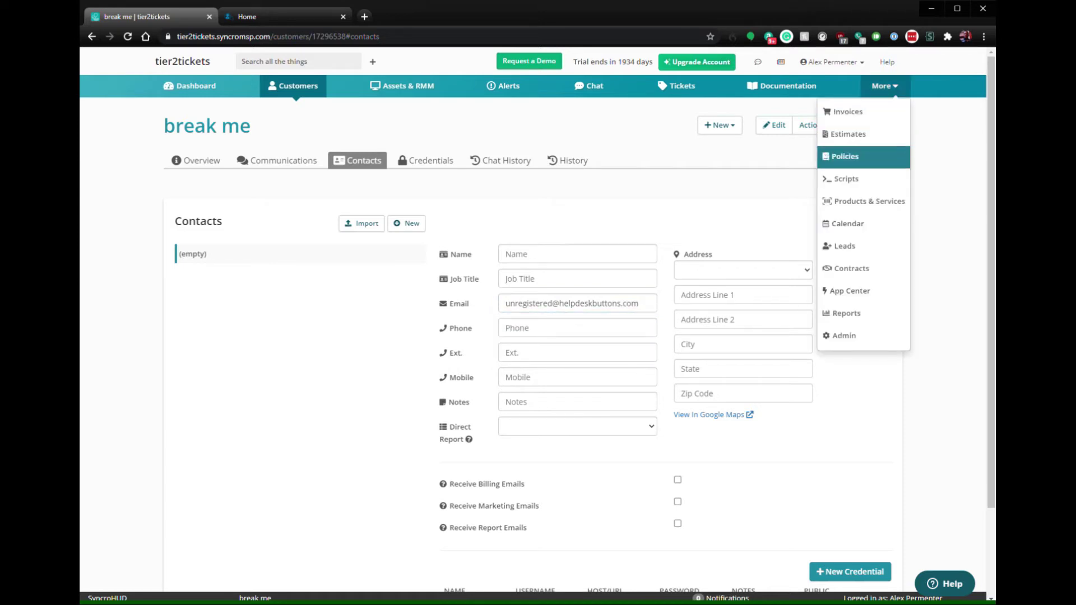
click(840, 335)
scroll(537, 320, down, 15)
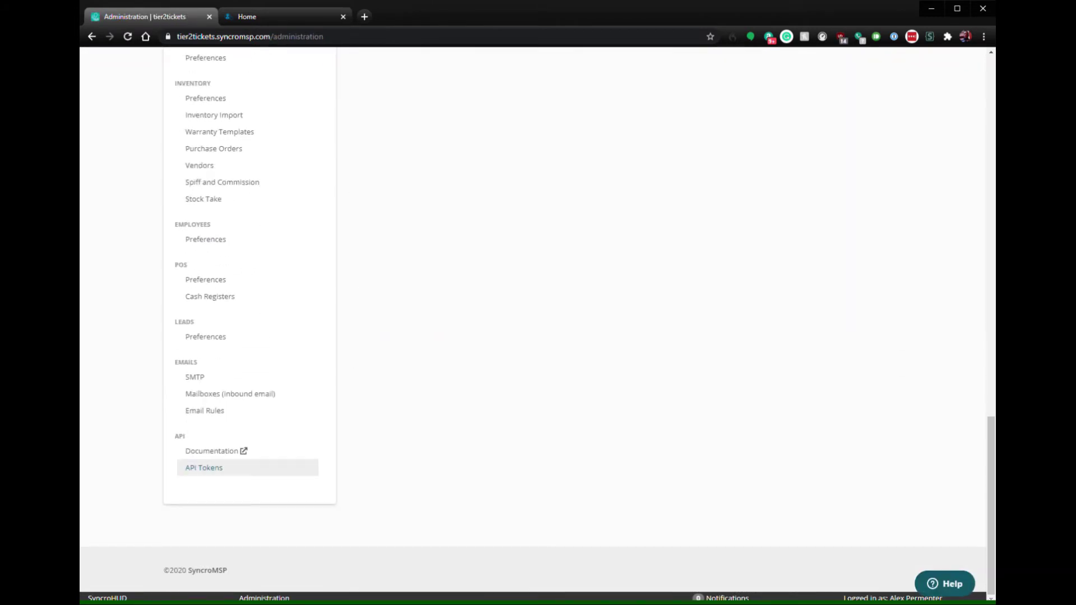
click(204, 467)
- Start a new Custom Permissions API token named HDB
click(878, 126)
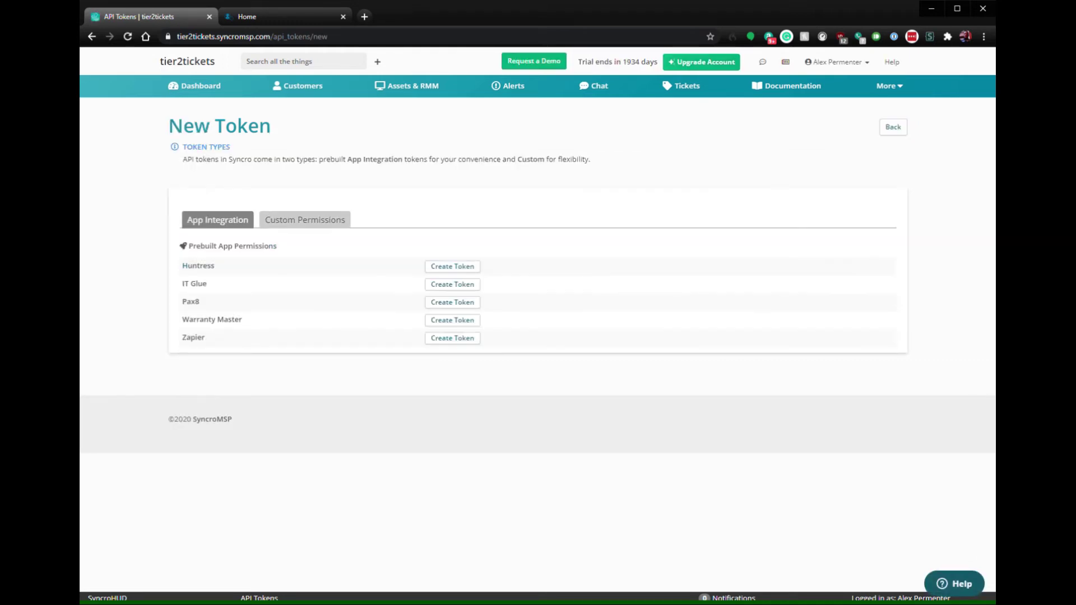
click(305, 220)
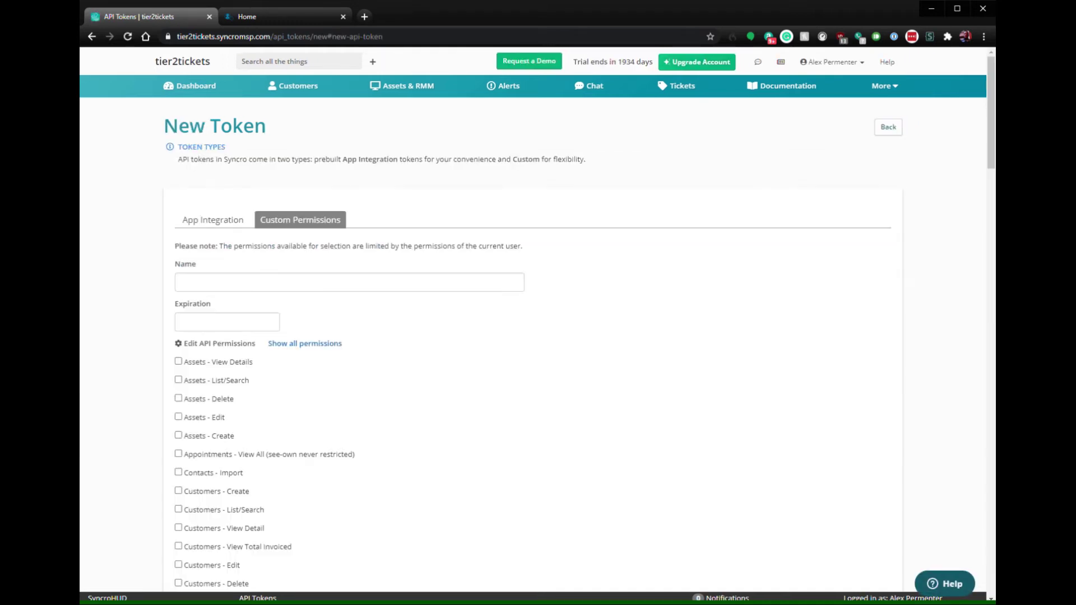
click(280, 282)
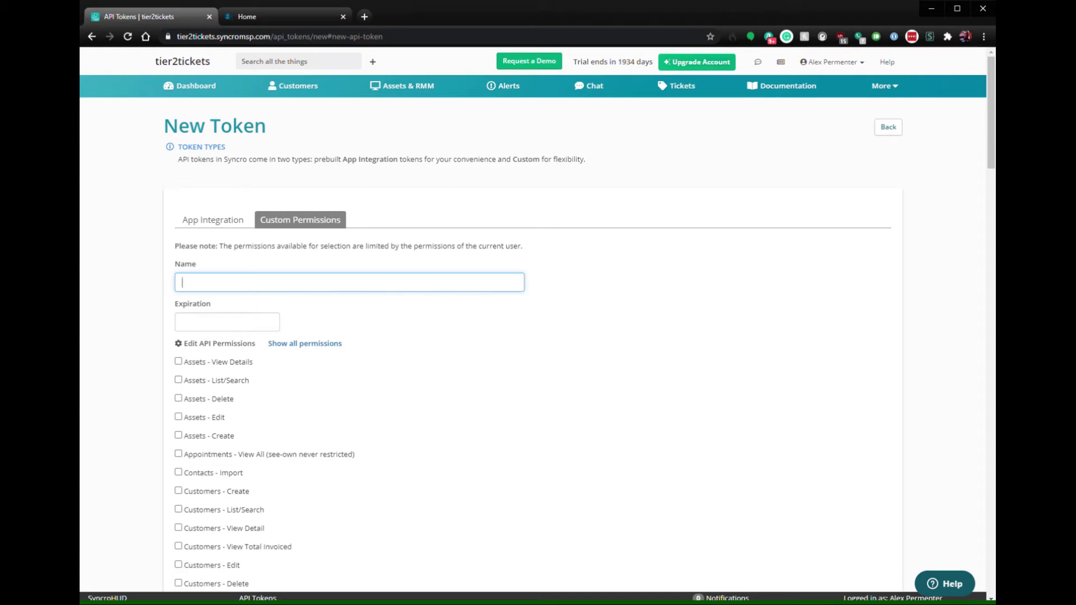
text(HDB)
scroll(532, 325, down, 5)
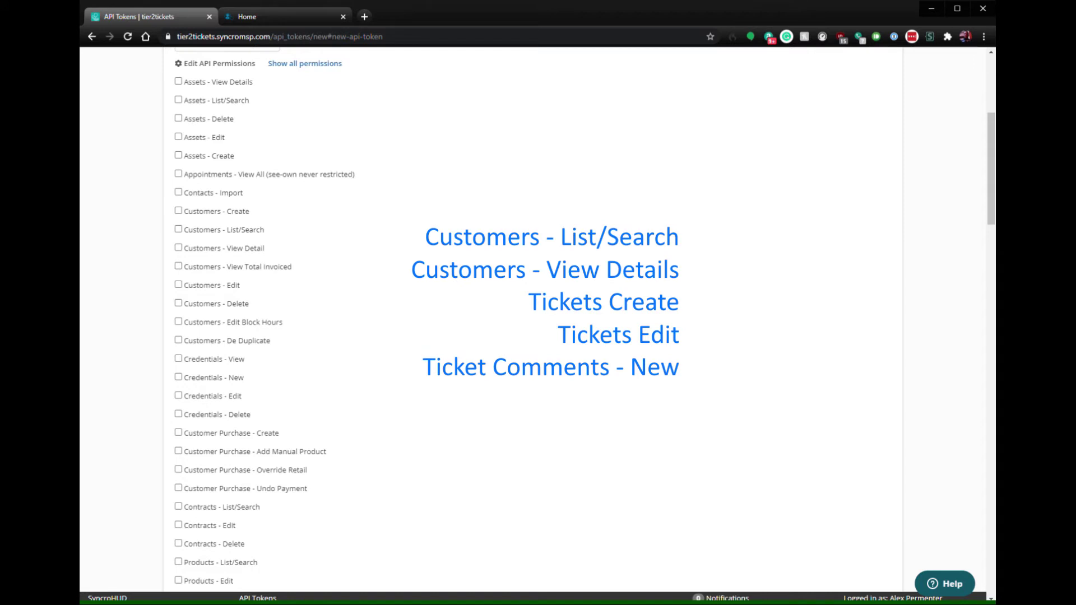
- Check Customers List/Search, Customers View Detail, Tickets Create, Tickets Edit and Ticket Comments New
click(179, 229)
click(178, 248)
scroll(538, 319, down, 8)
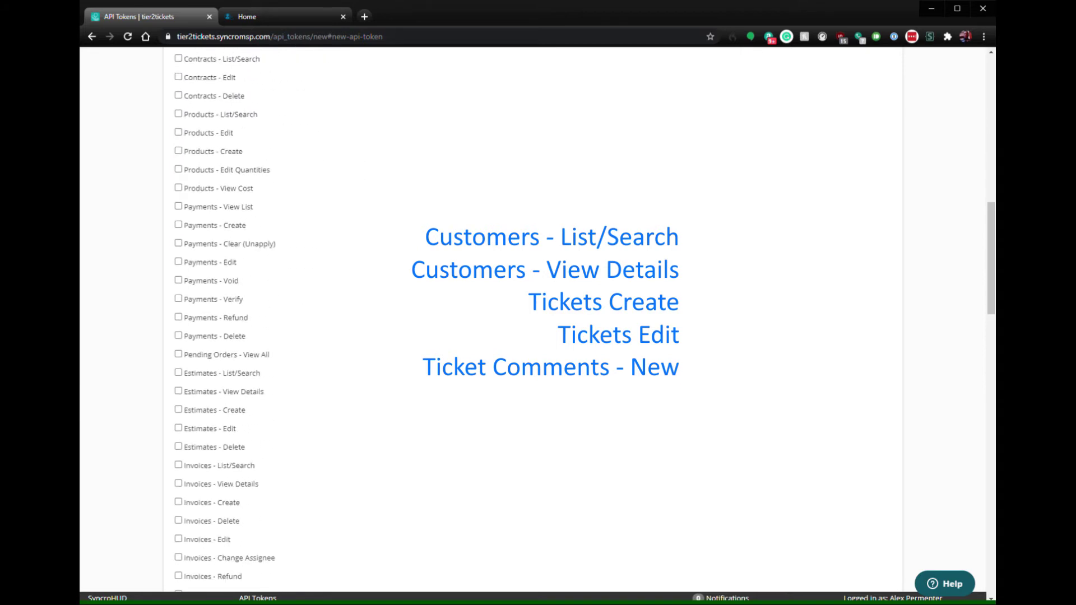
scroll(537, 319, down, 5)
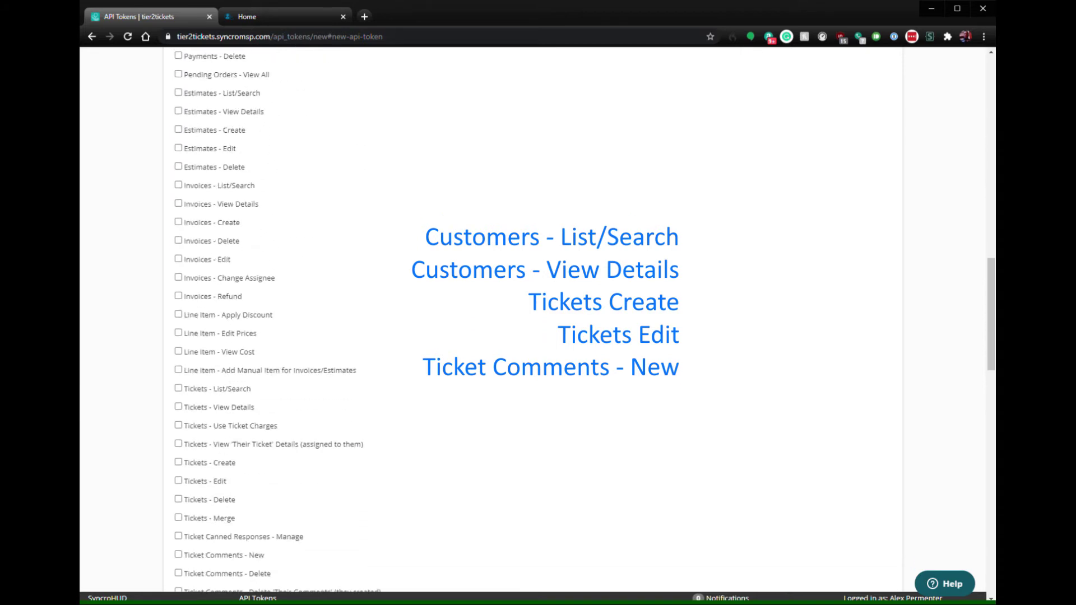
click(178, 462)
click(179, 480)
click(178, 554)
scroll(490, 320, down, 3)
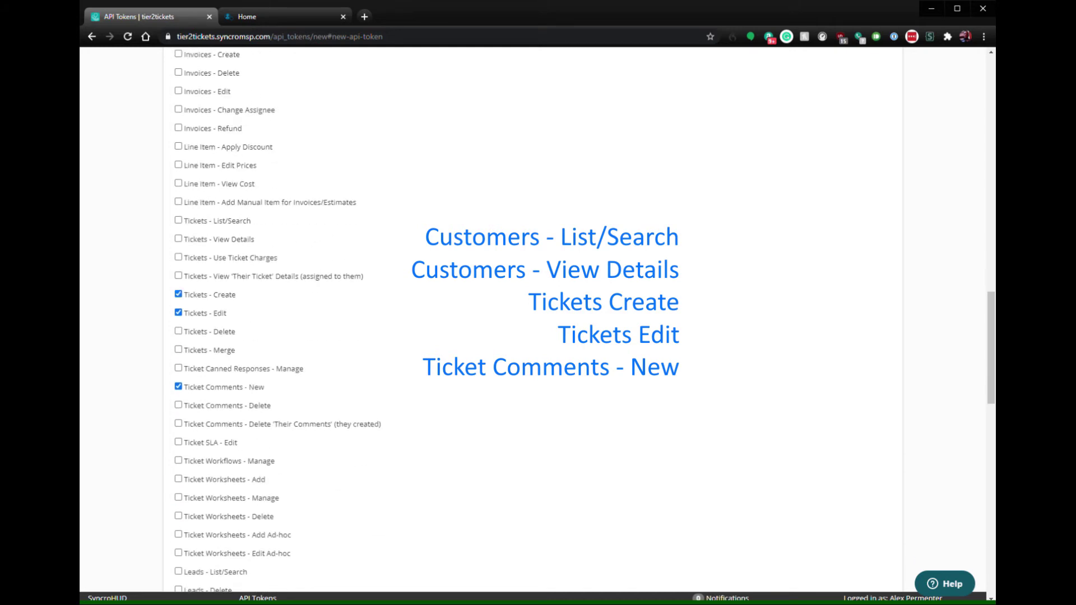
scroll(491, 319, down, 12)
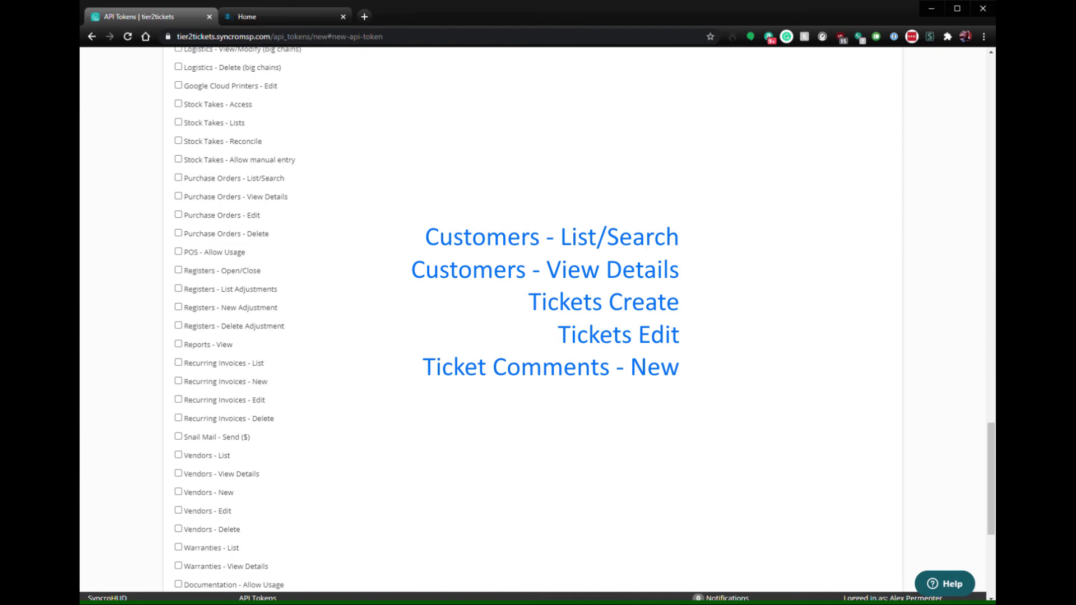
scroll(491, 319, down, 5)
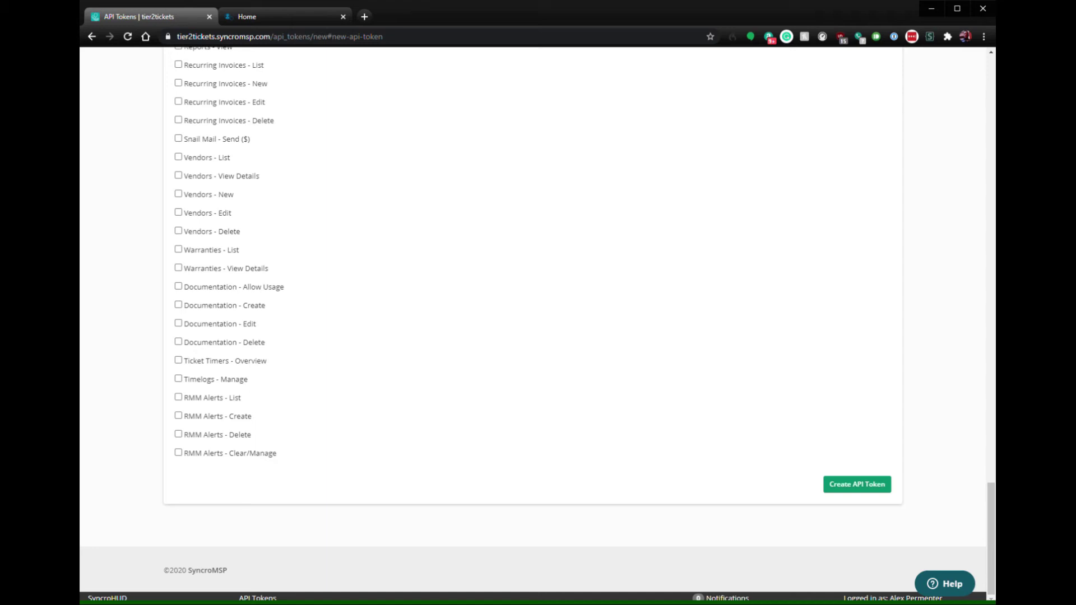
- Create the HDB API token so its never-expiring key is displayed
click(857, 484)
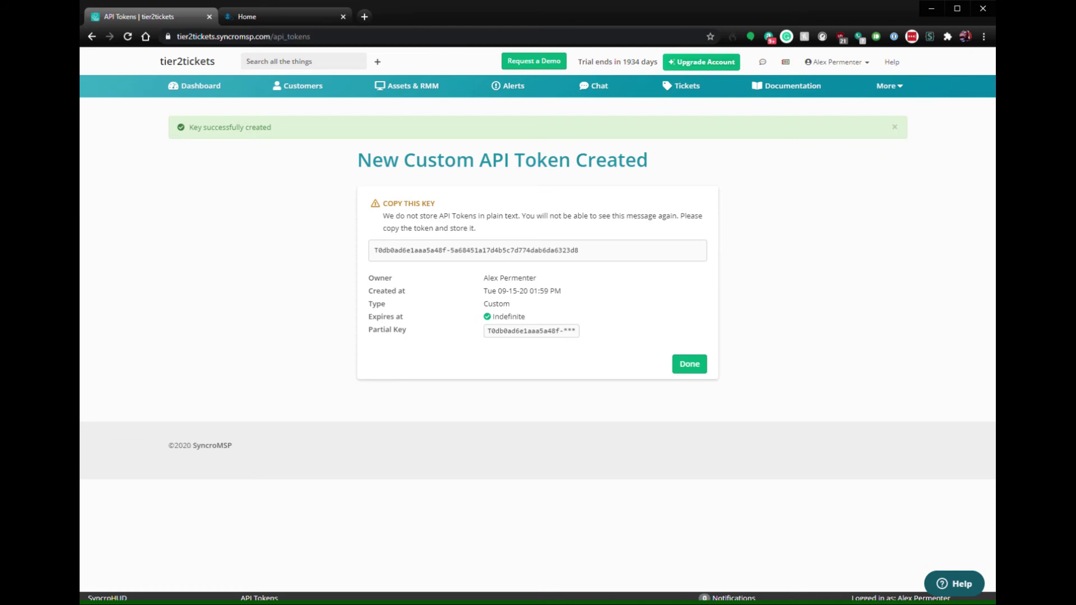
- Open Software Management > Integration Settings in the Helpdesk Buttons portal
key(ctrl+Tab)
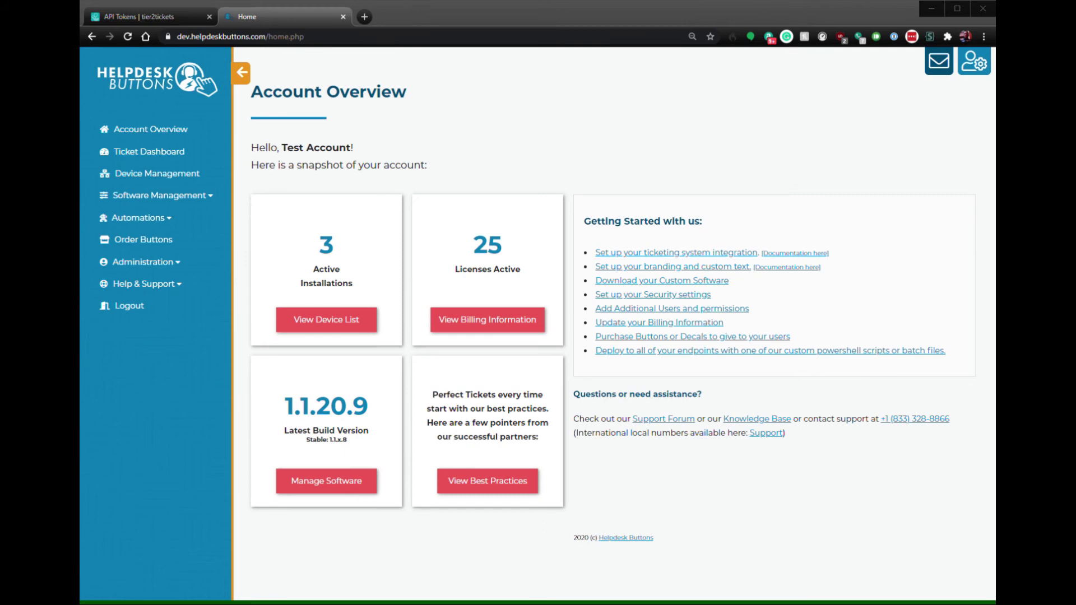
click(160, 195)
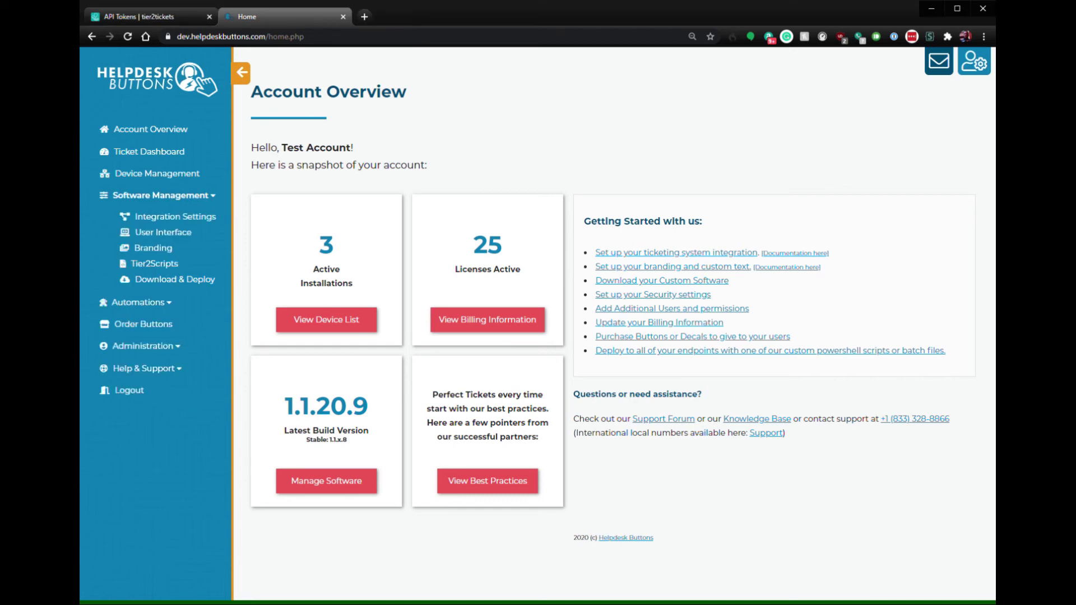
click(176, 216)
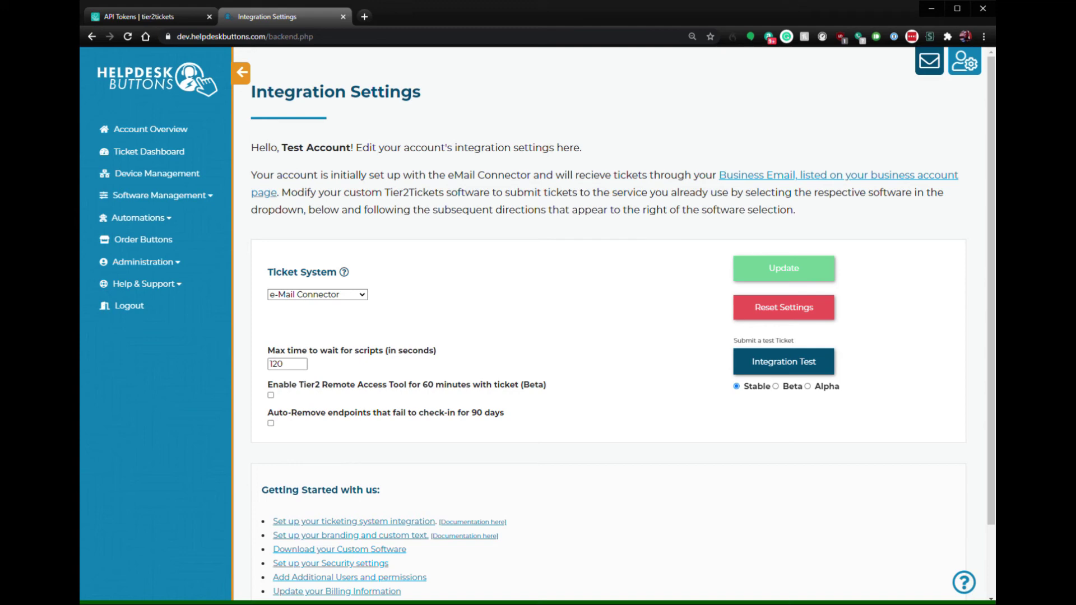
- Set RepairShopr / Syncro with endpoint tier2tickets.syncromsp.com and the new API key, save, and test
click(317, 294)
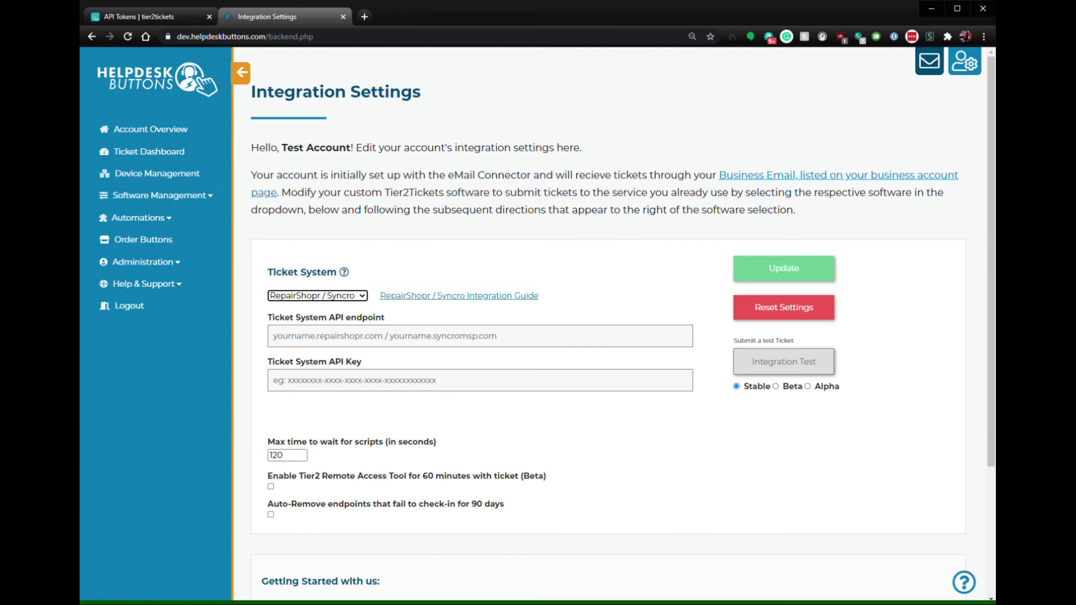
click(336, 335)
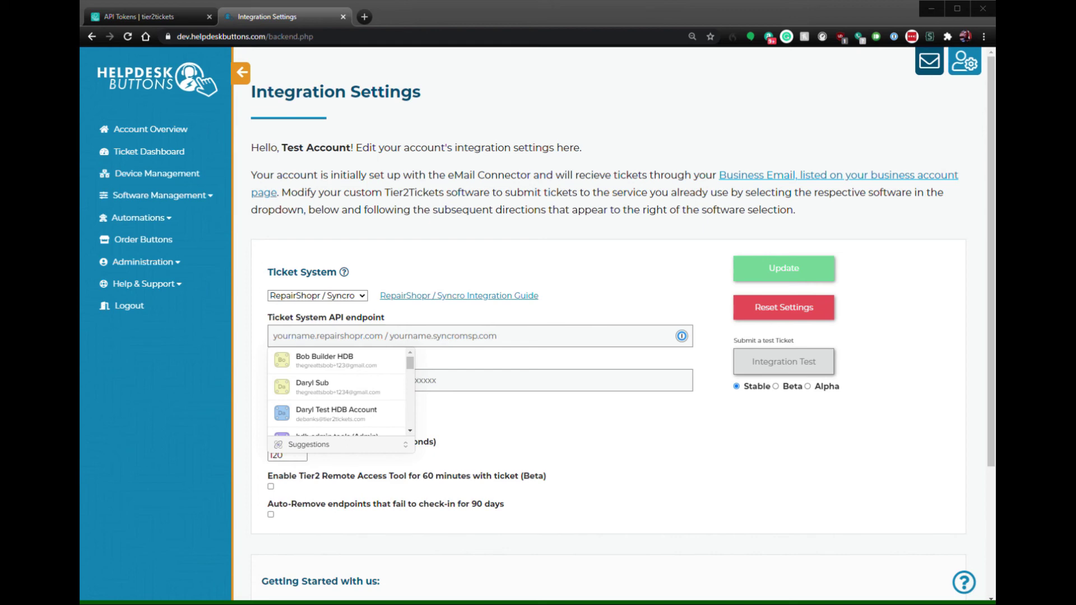
key(alt+Tab)
text(tier2tickets.syncromsp.com)
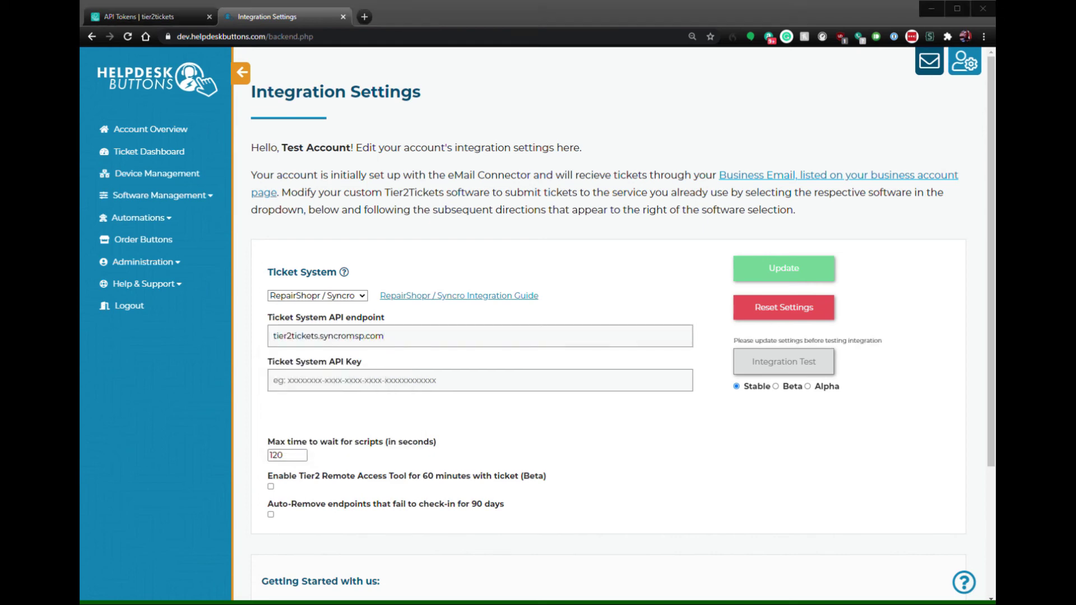
click(480, 381)
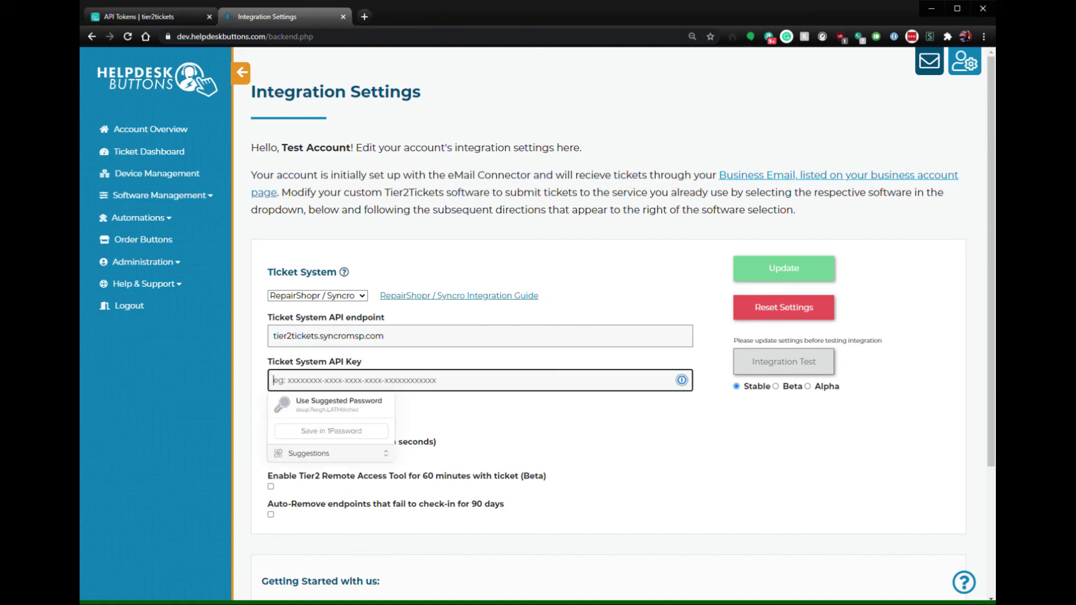
key(ctrl+v)
click(783, 268)
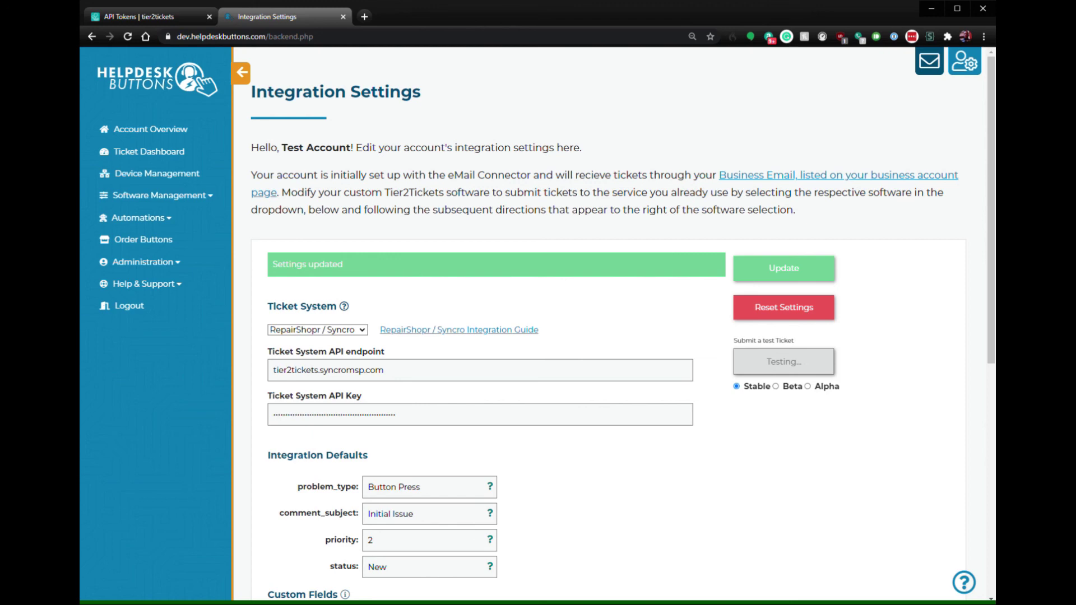
key(Return)
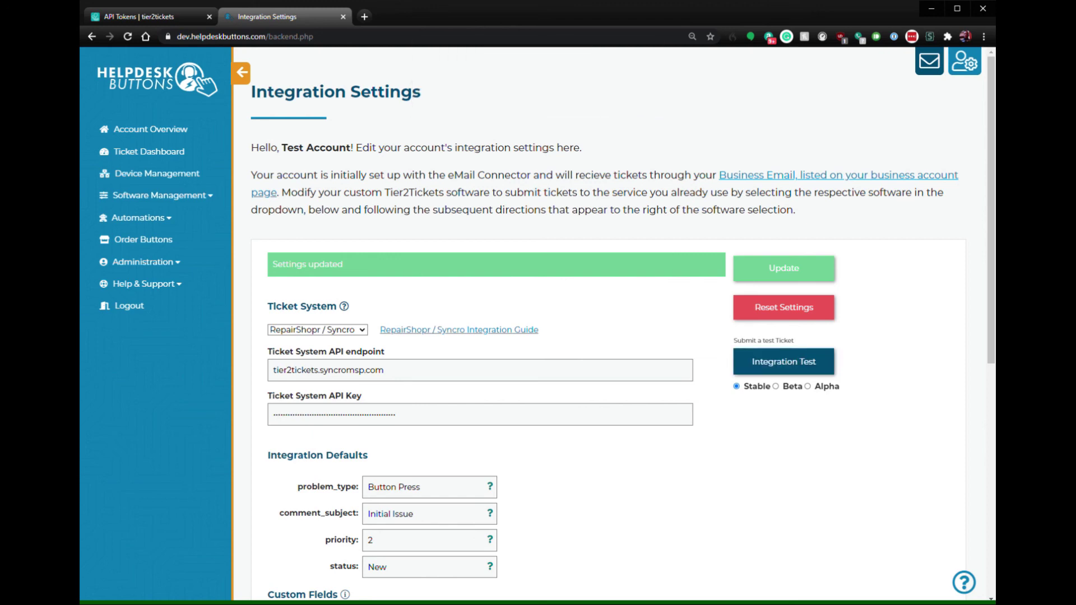